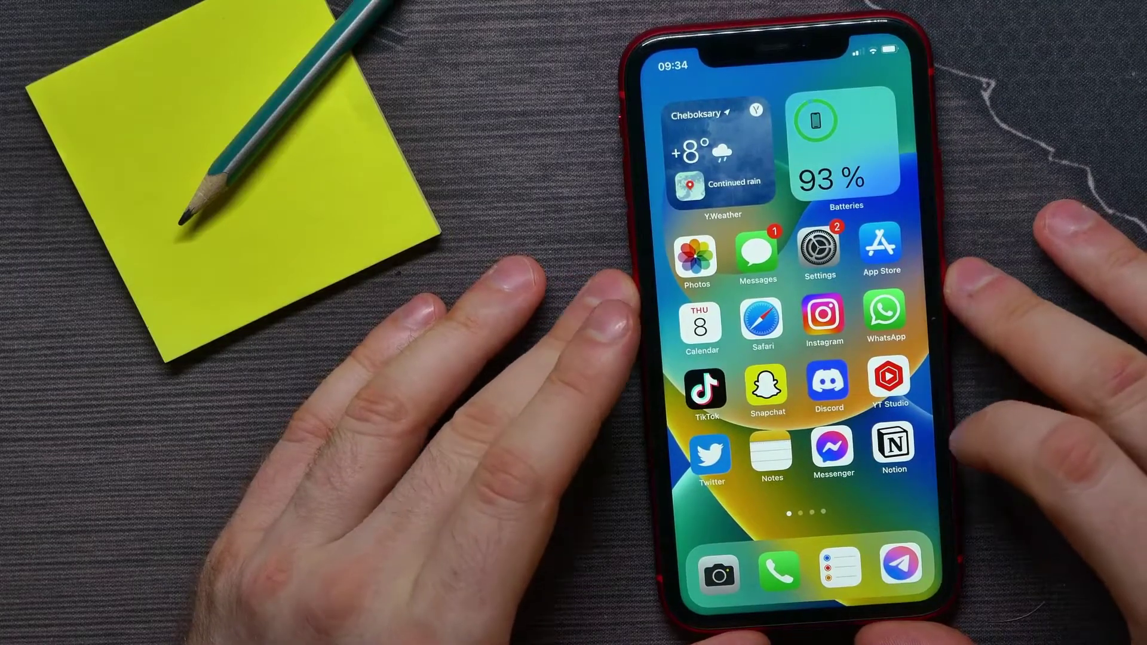
# Launch FaceTime from Siri Suggestions and select the FaceTime Link call in recents
pyautogui.moveTo(860, 305); pyautogui.dragTo(861, 430)
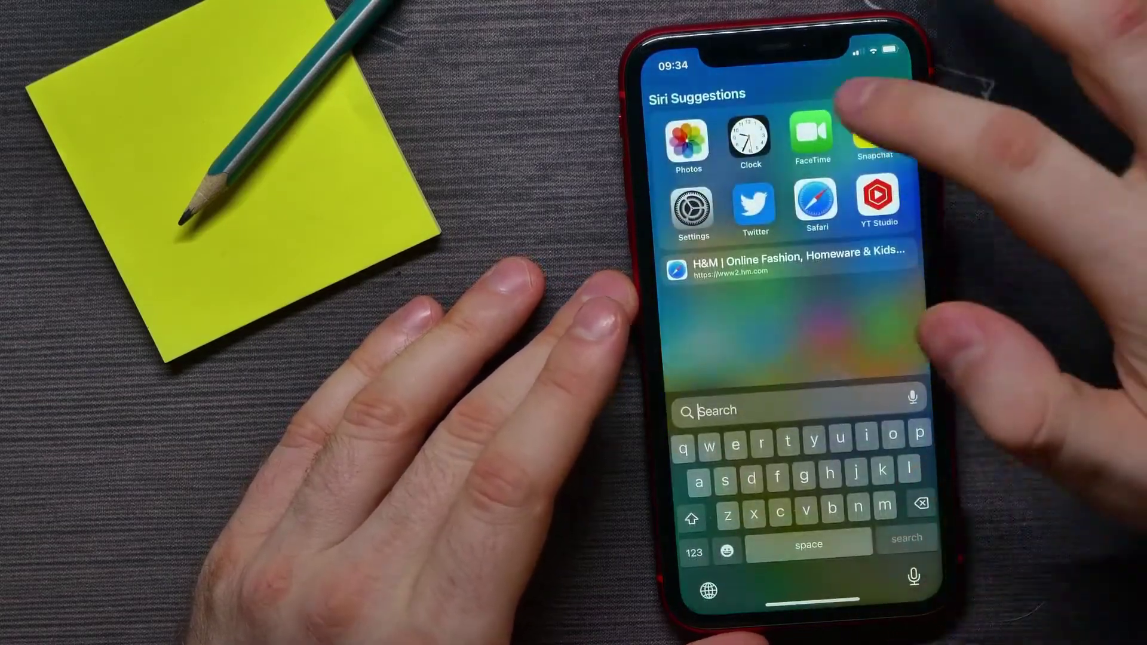
pyautogui.click(811, 137)
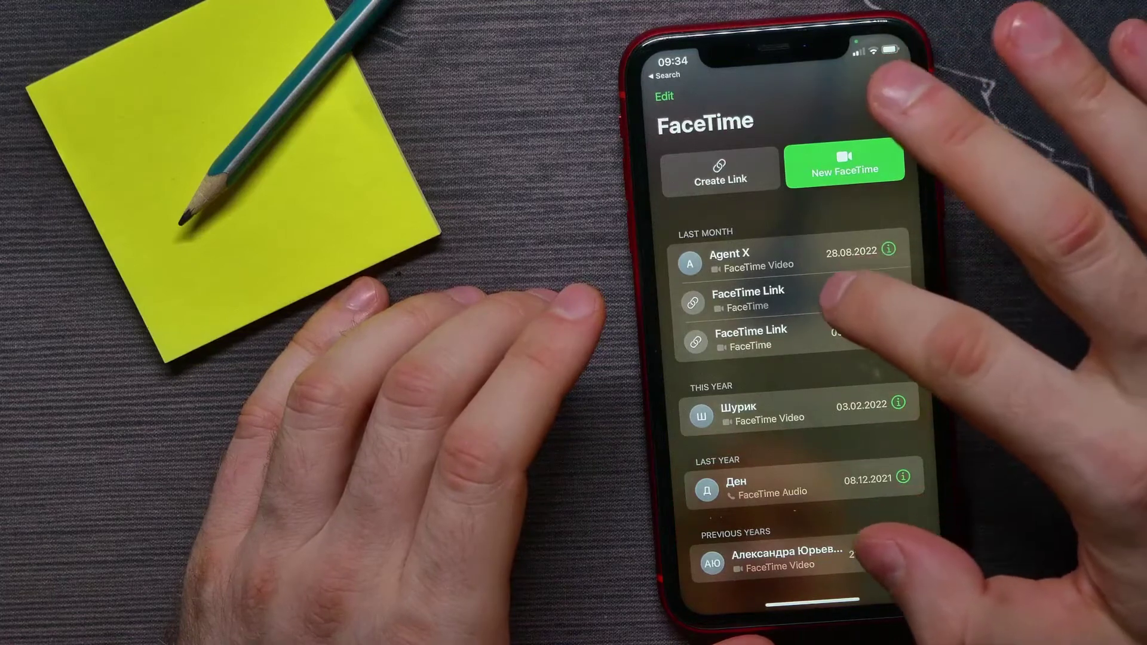
pyautogui.click(833, 301)
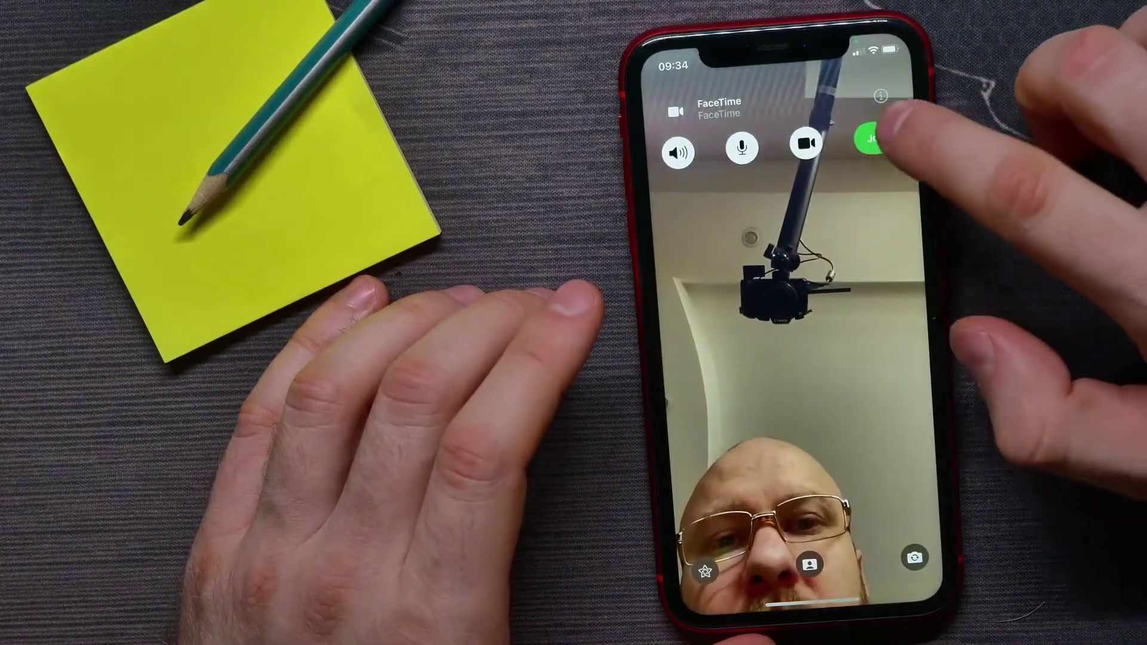
# Join the FaceTime Link call and choose Share My Screen from the share options
pyautogui.click(877, 137)
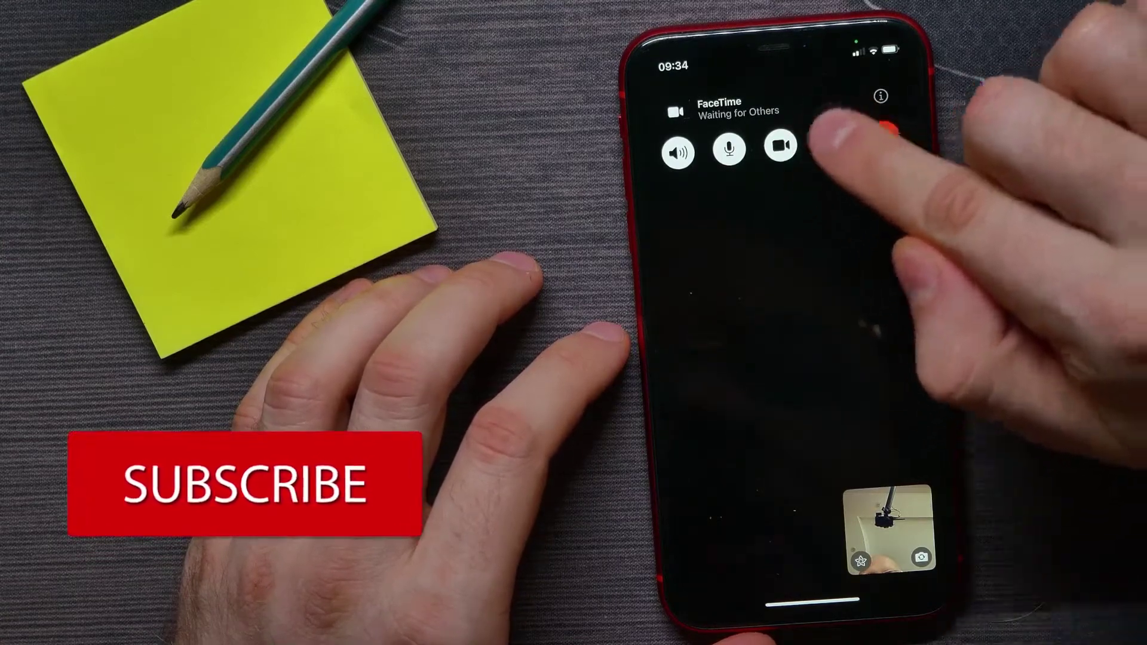
pyautogui.click(832, 141)
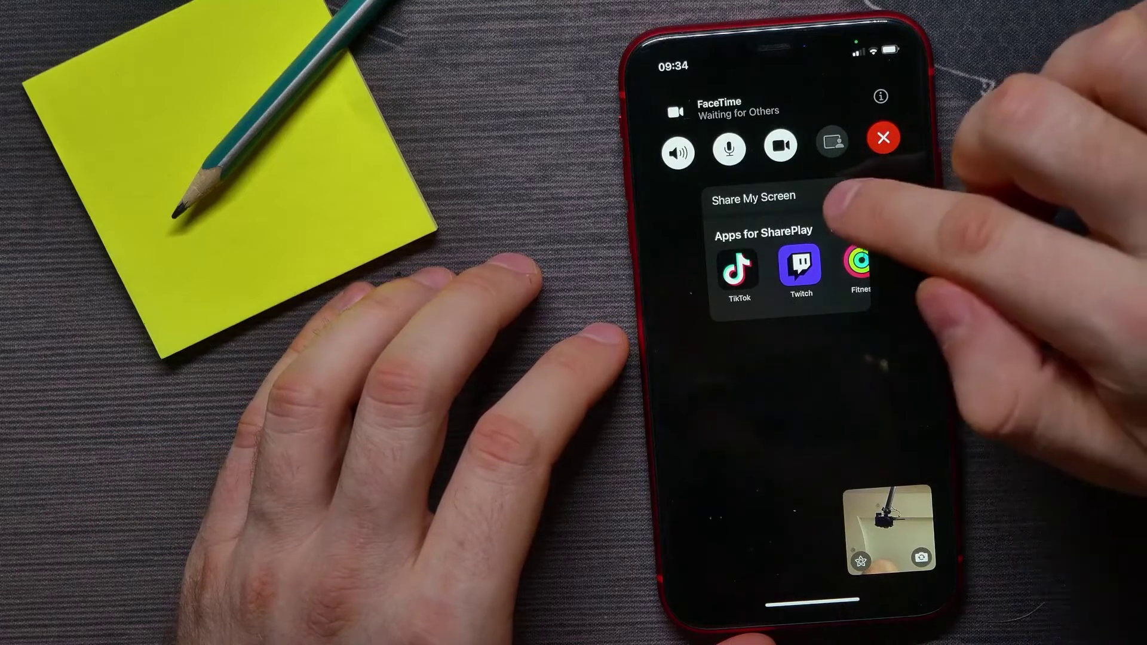
pyautogui.click(806, 195)
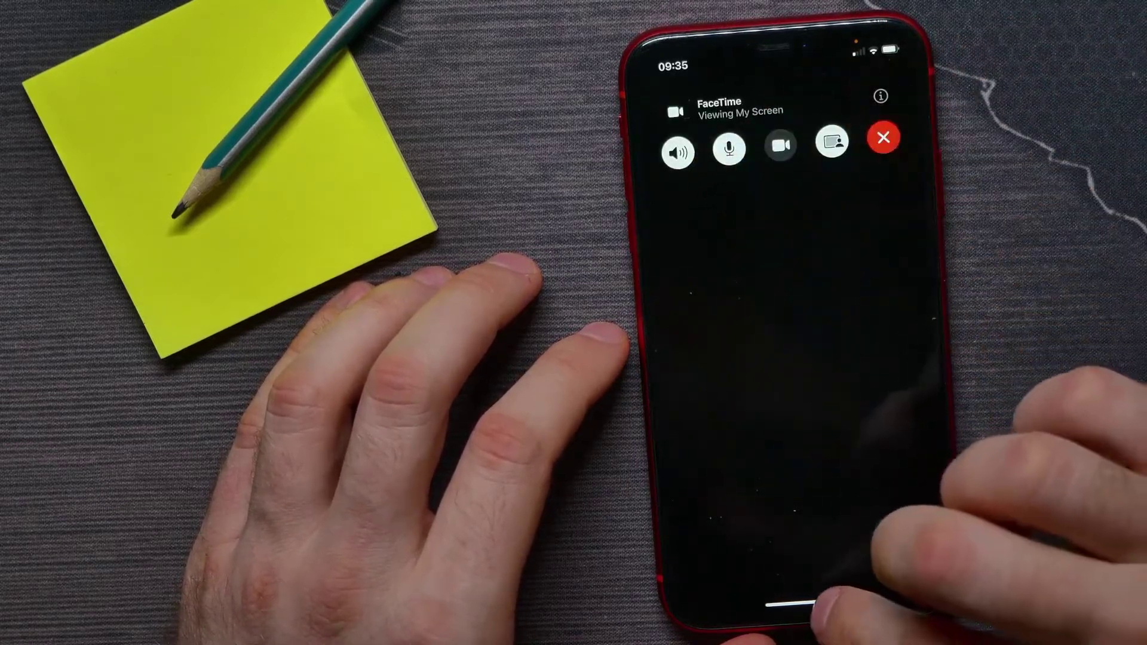
# Go to the home screen, page through it, then expand the call controls from the indicator
pyautogui.moveTo(811, 610); pyautogui.dragTo(860, 467)
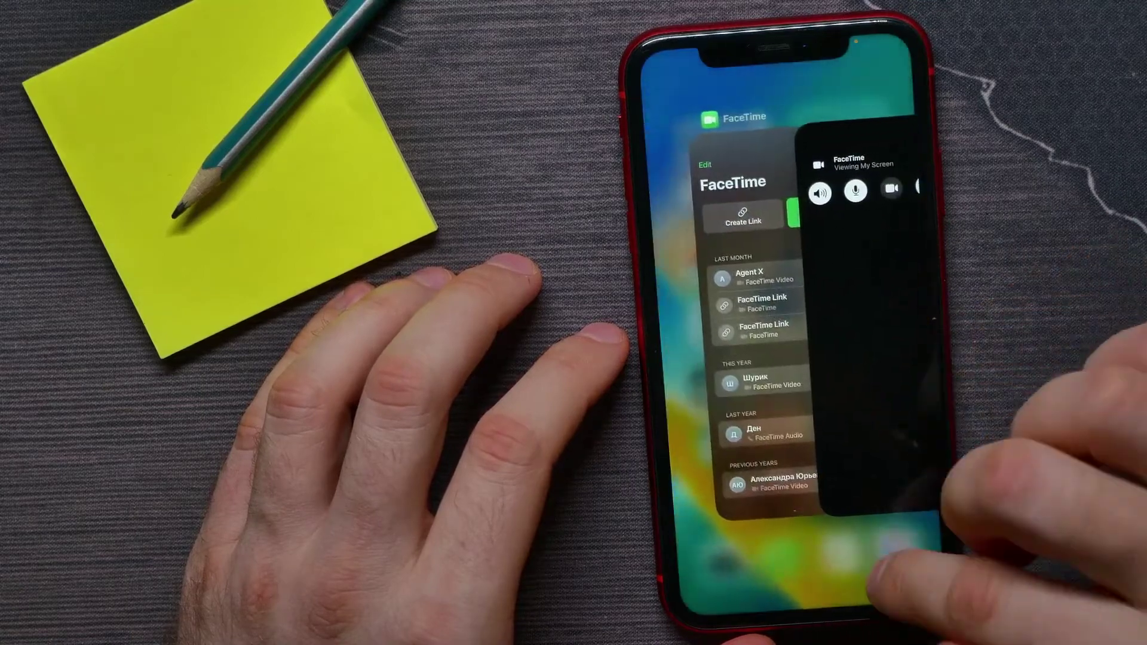
pyautogui.moveTo(896, 591); pyautogui.dragTo(905, 430)
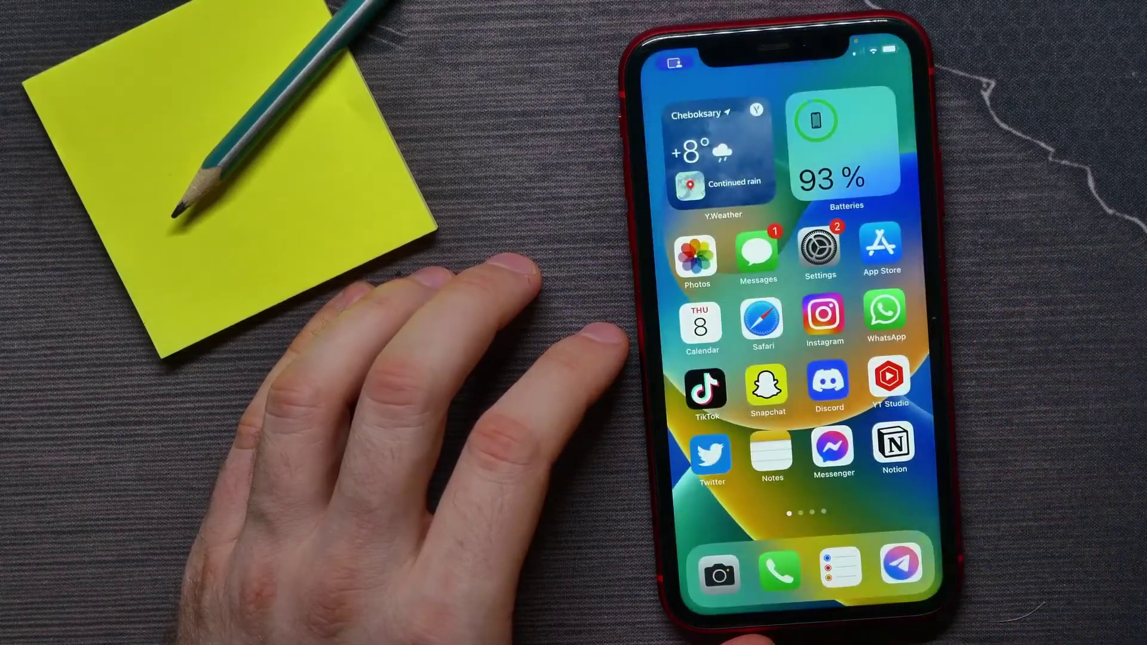
pyautogui.moveTo(896, 370); pyautogui.dragTo(735, 359)
pyautogui.moveTo(947, 287); pyautogui.dragTo(789, 305)
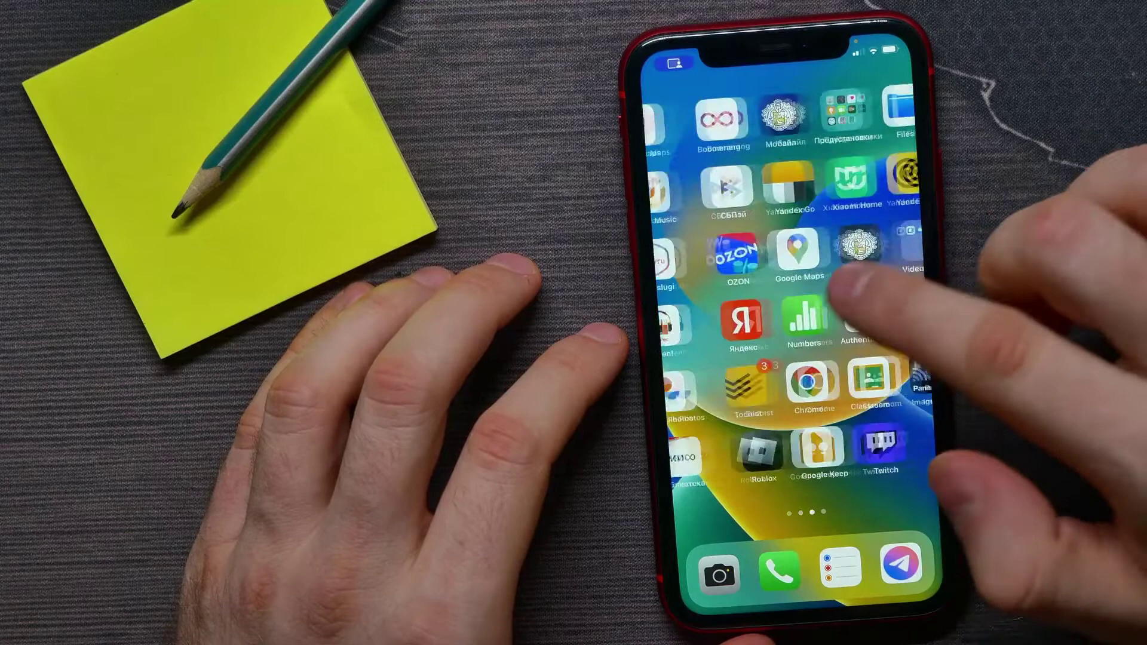
pyautogui.moveTo(824, 368); pyautogui.dragTo(941, 359)
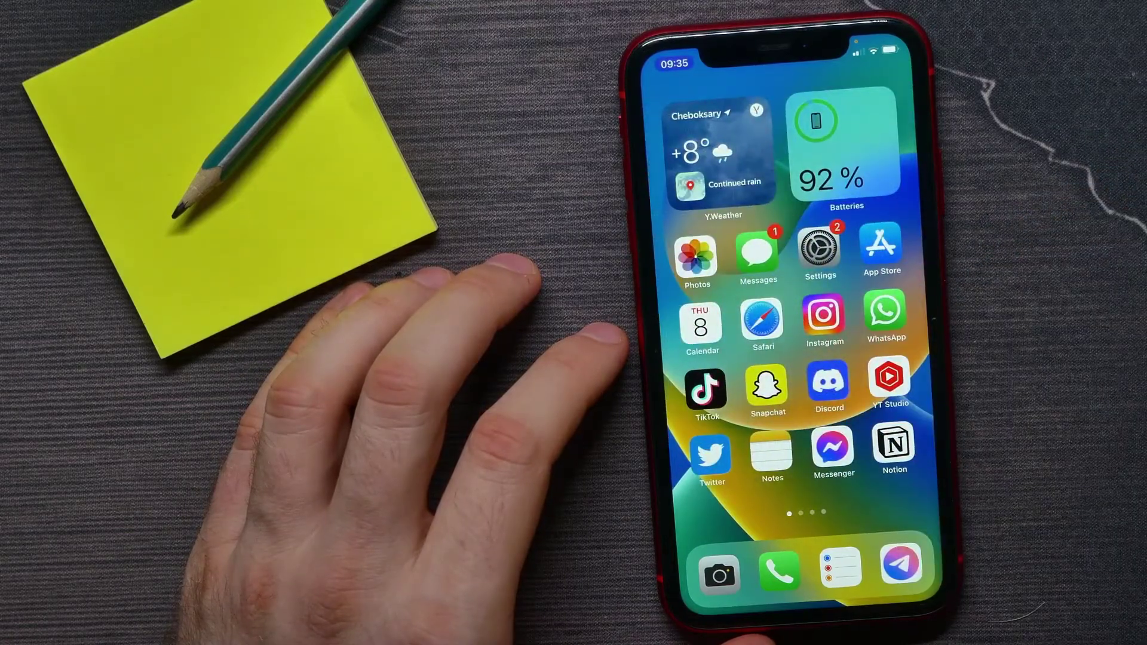
pyautogui.moveTo(896, 377); pyautogui.dragTo(744, 377)
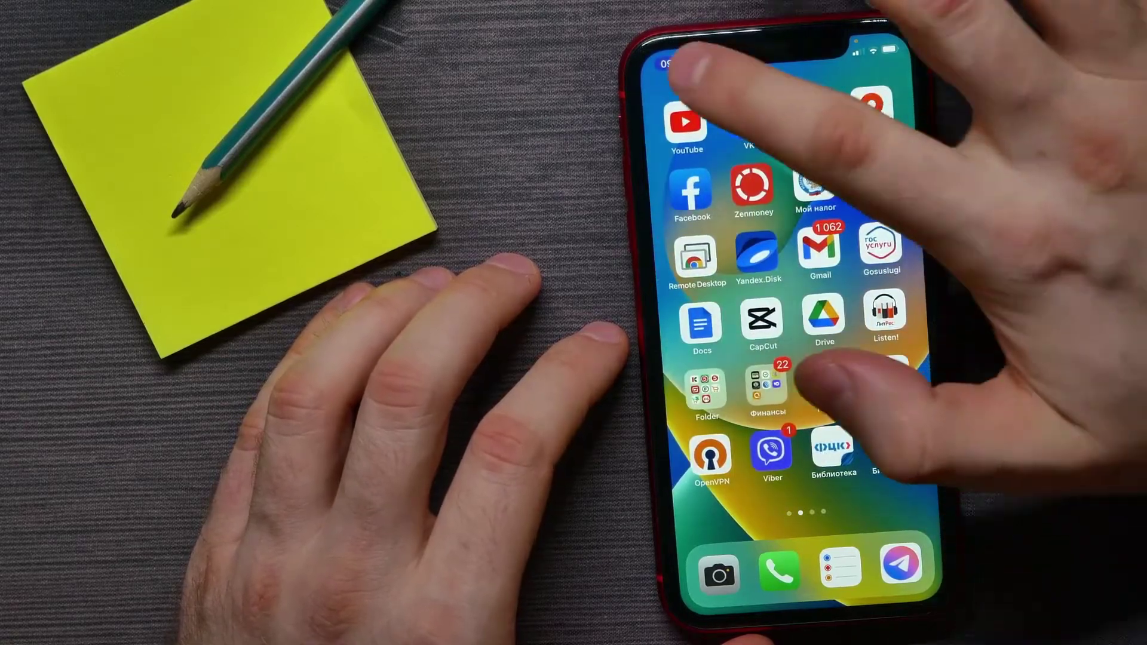
pyautogui.click(674, 63)
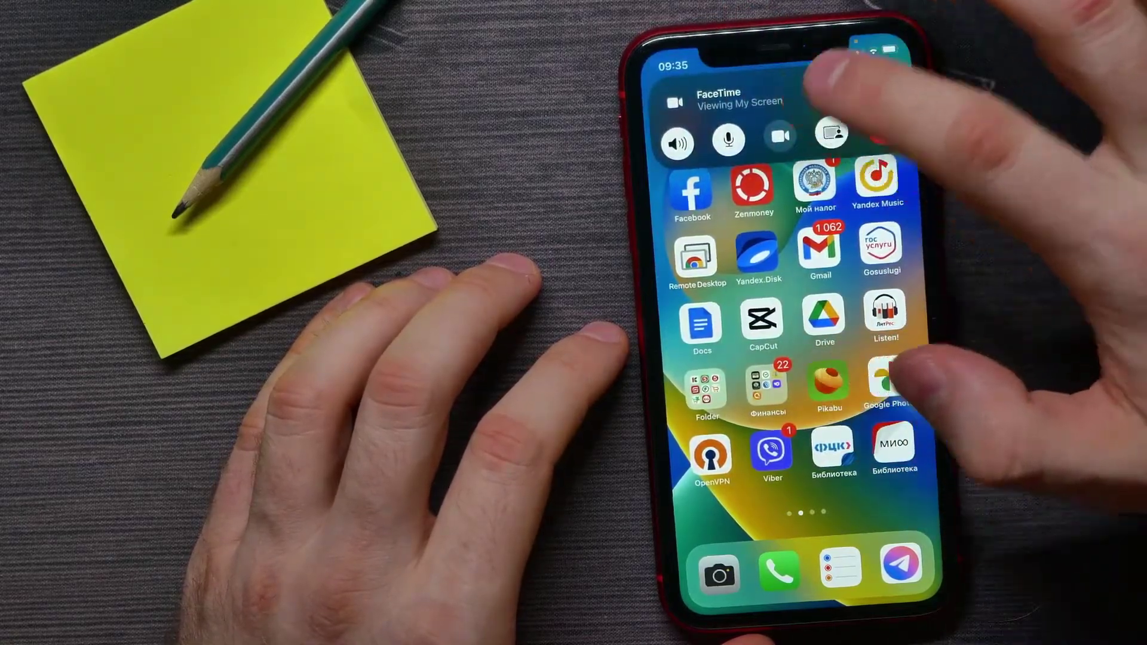
# Reopen the full call view and stop sharing the screen, leaving 'Waiting for Others'
pyautogui.click(831, 132)
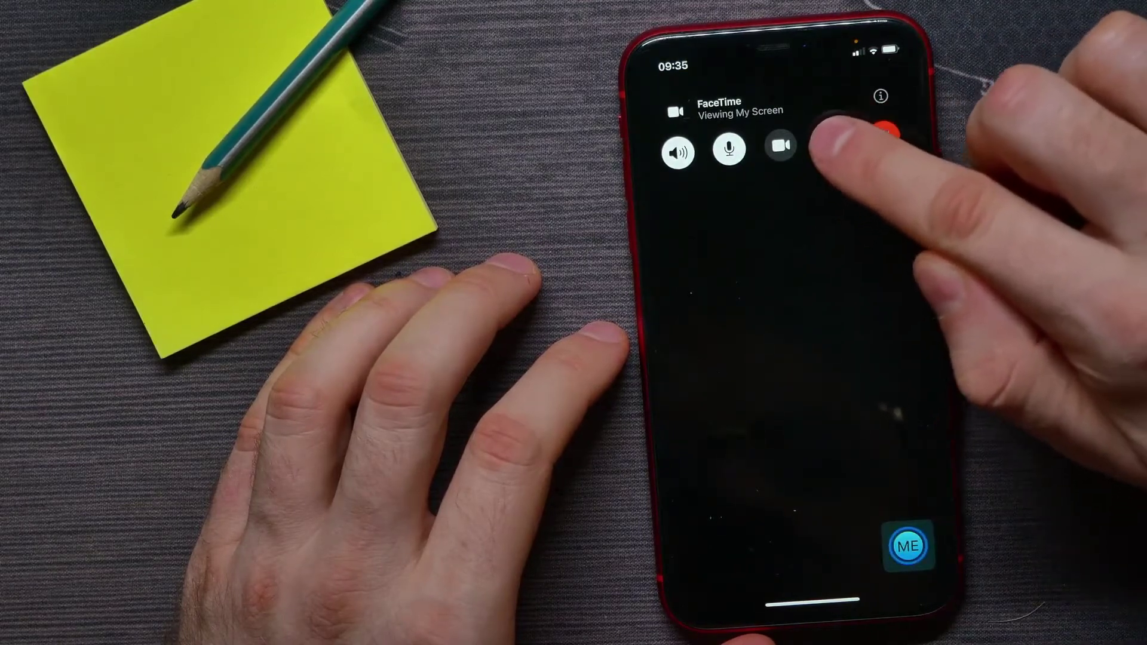
pyautogui.click(832, 141)
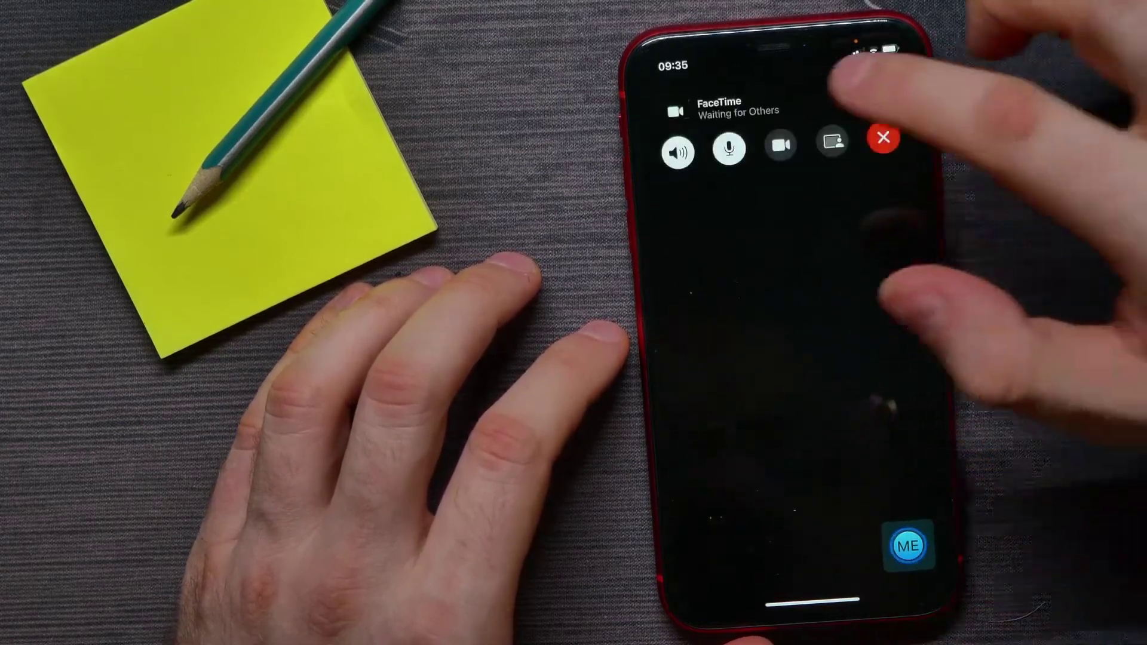
# Switch the video camera on with the call still connected
pyautogui.click(781, 144)
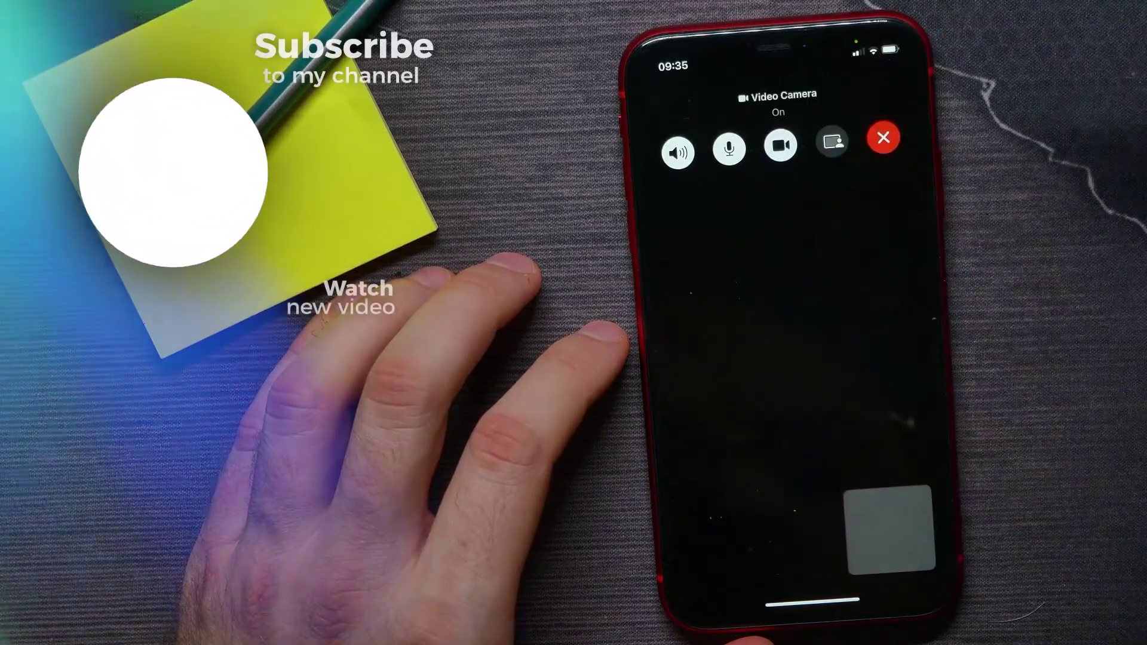